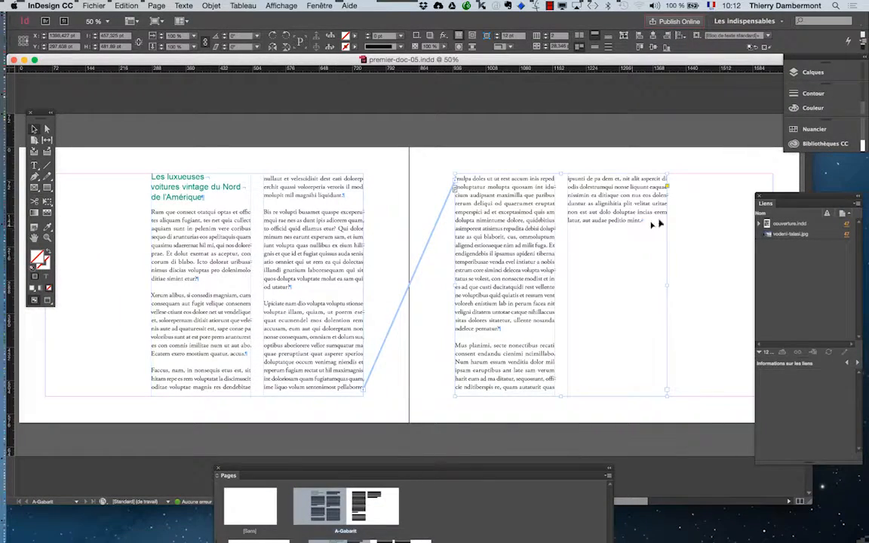
- Move the Links panel clear of the spread and deselect the text frame, leaving the empty pasteboard beside the spread in view
drag(756, 199, 803, 214)
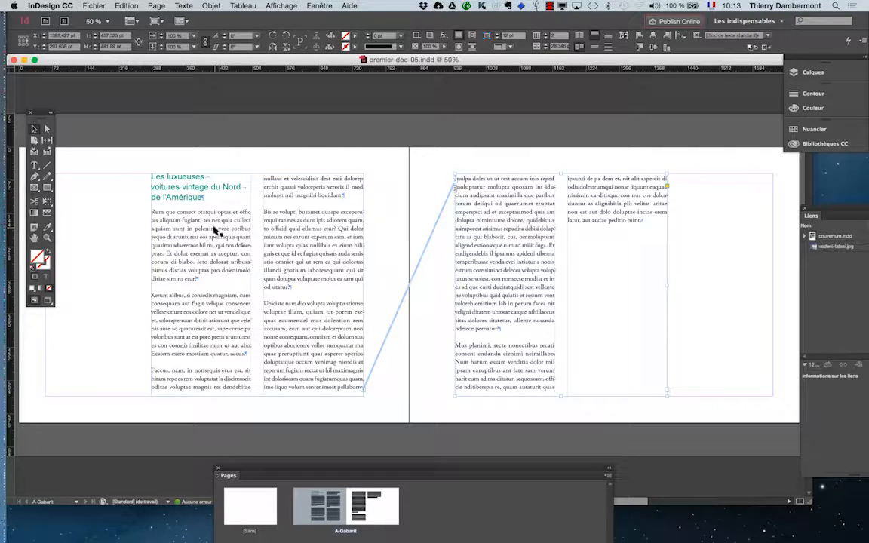
click(35, 240)
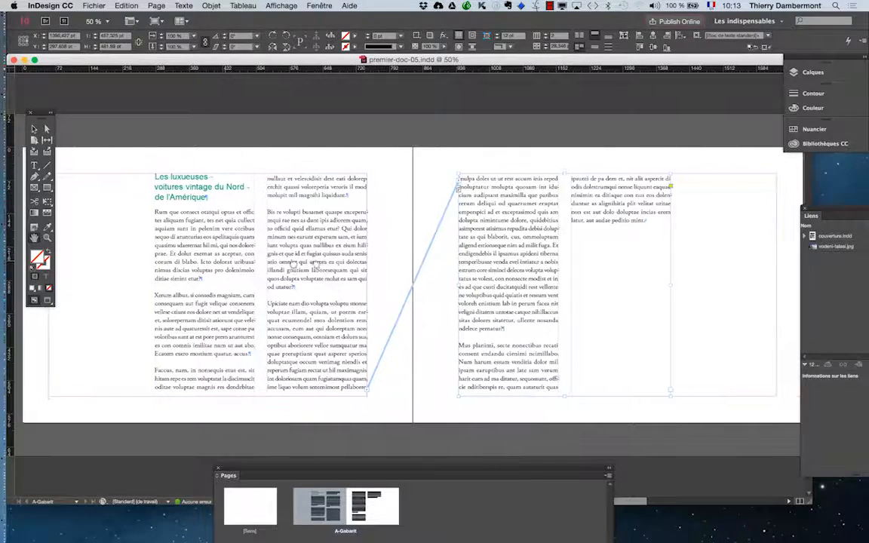
drag(226, 295, 591, 296)
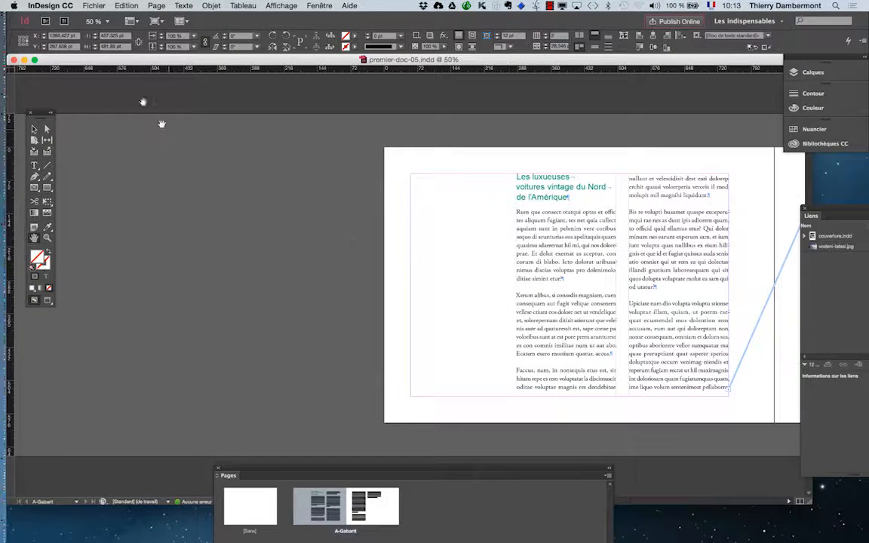
click(95, 84)
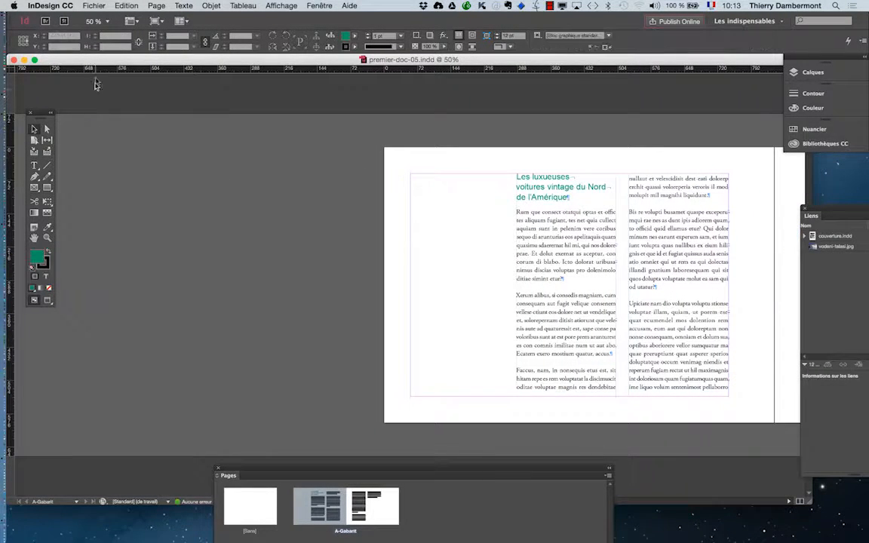
click(94, 6)
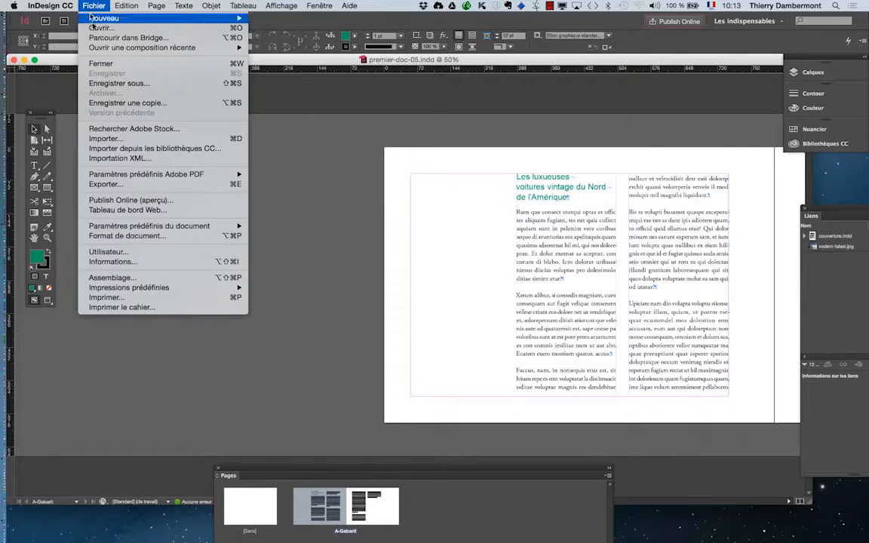
click(106, 139)
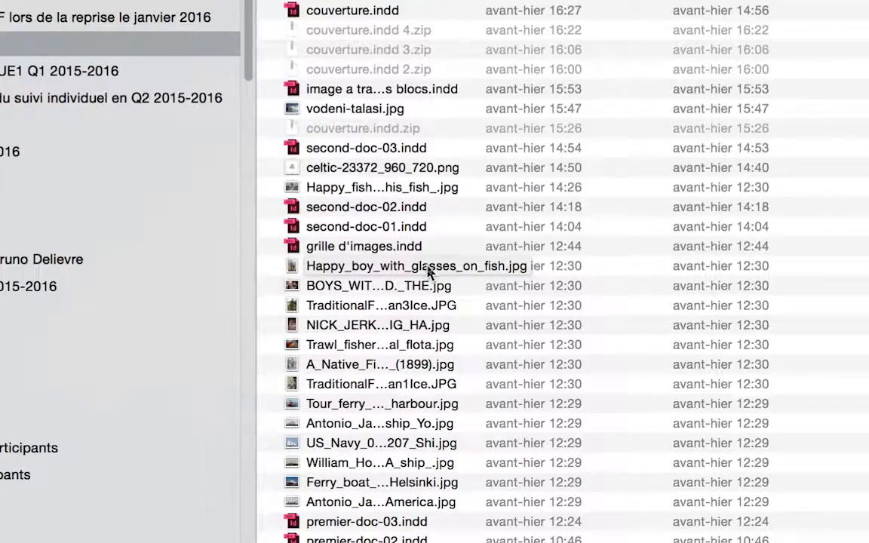
click(427, 270)
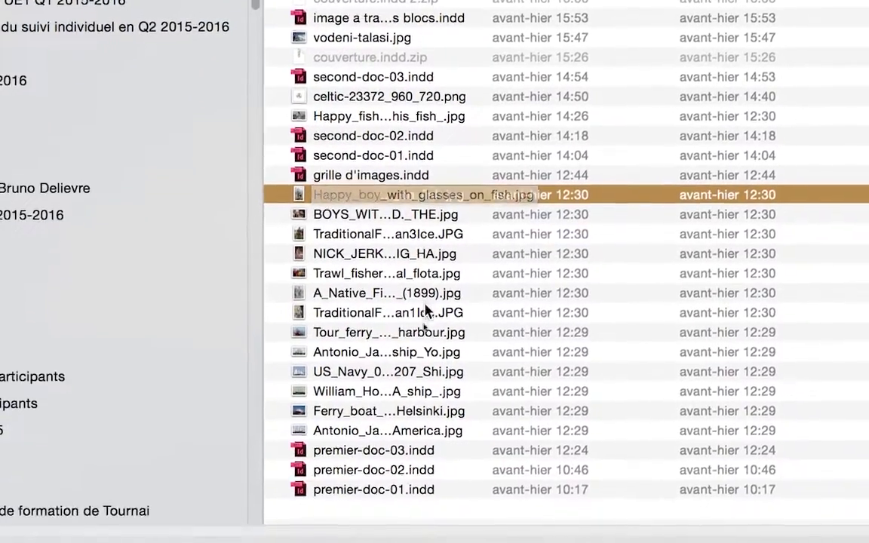
shift+click(427, 353)
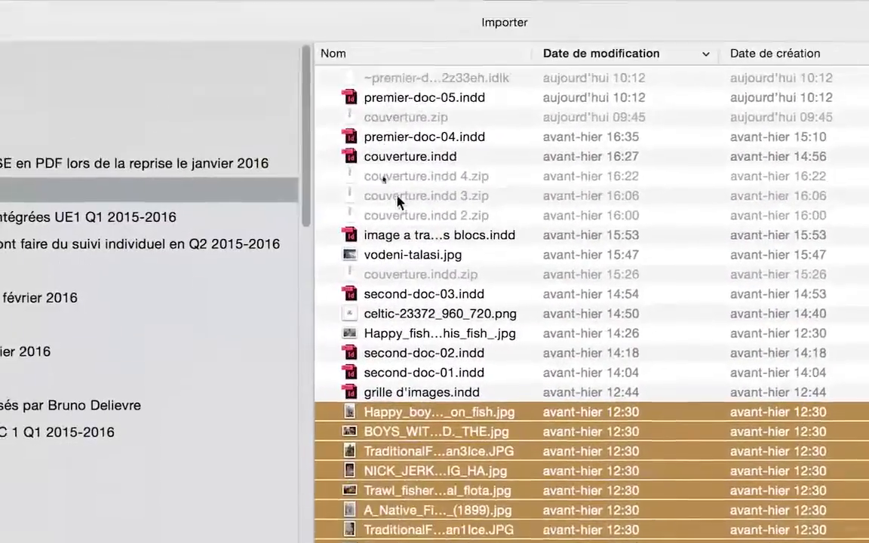
click(411, 350)
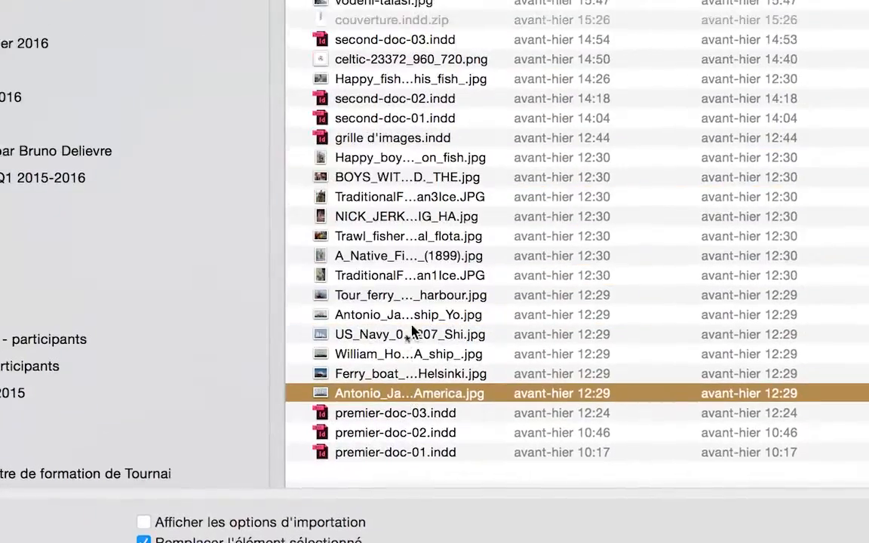
shift+click(406, 216)
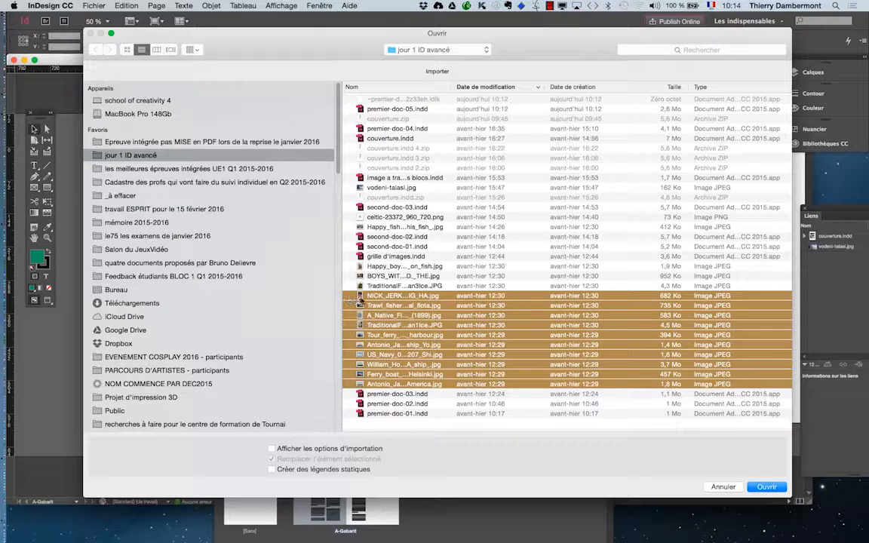
click(771, 488)
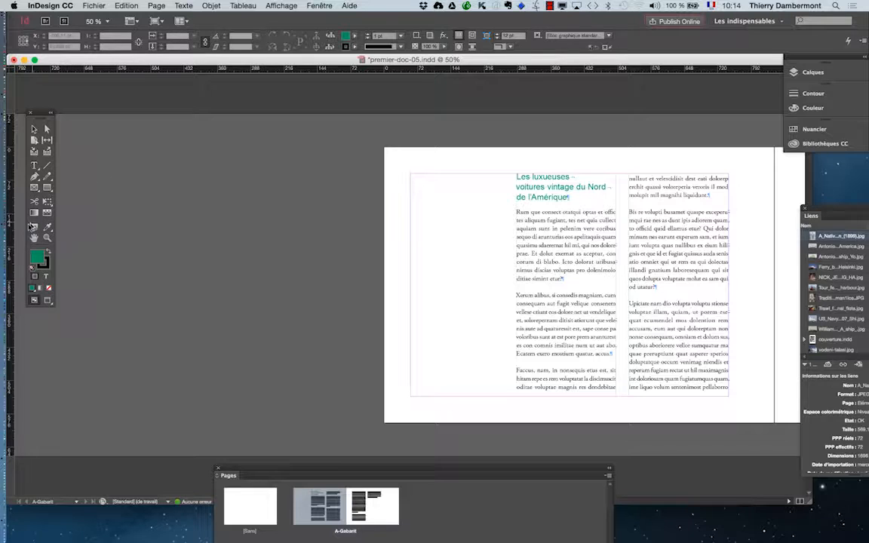
- Move the floating toolbox off the empty pasteboard to the outer edge of the first page
click(34, 238)
drag(182, 268, 393, 269)
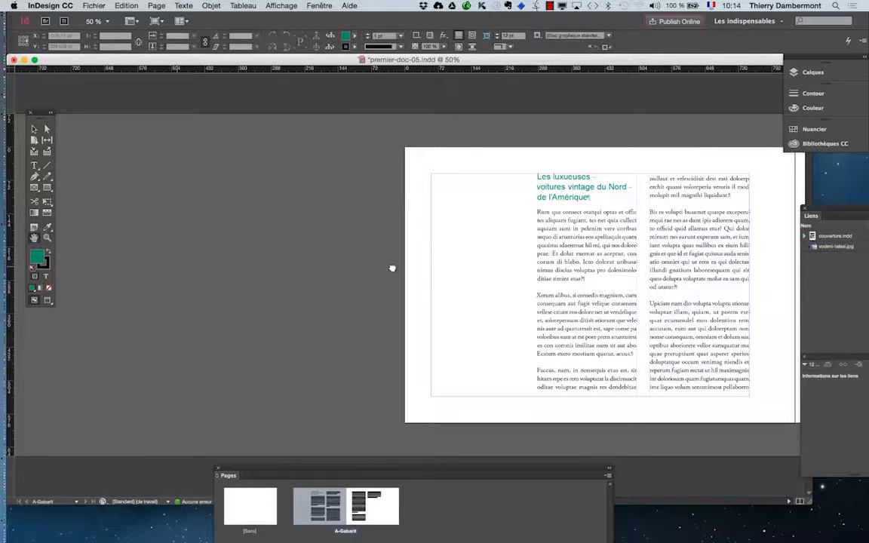
drag(43, 113, 436, 100)
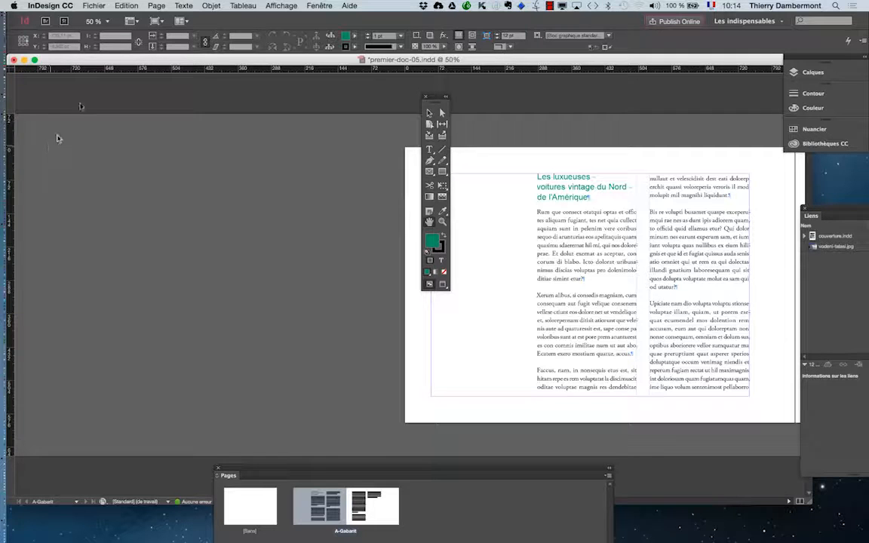
- Import eleven consecutive JPEG images starting with Happy_boy_with_glasses_on_fish.jpg and place them on the pasteboard as a grid of two columns and six rows
click(89, 6)
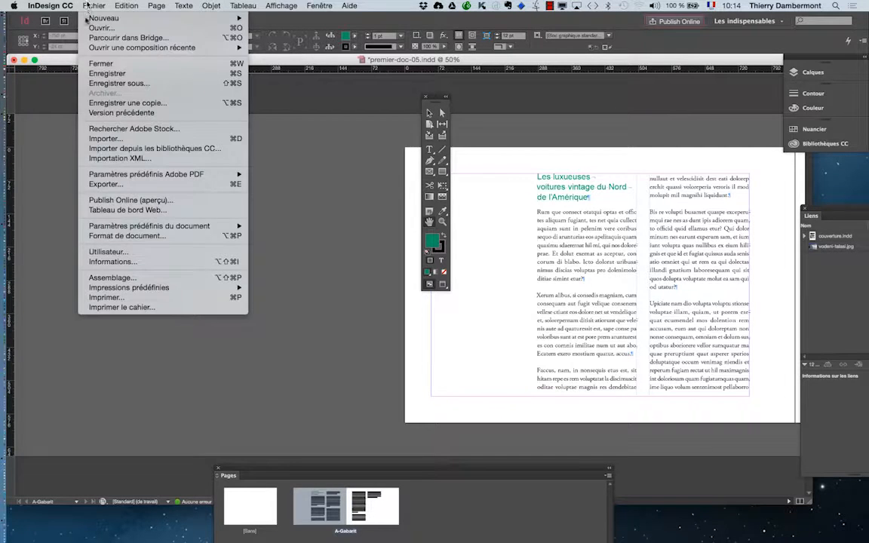
click(98, 139)
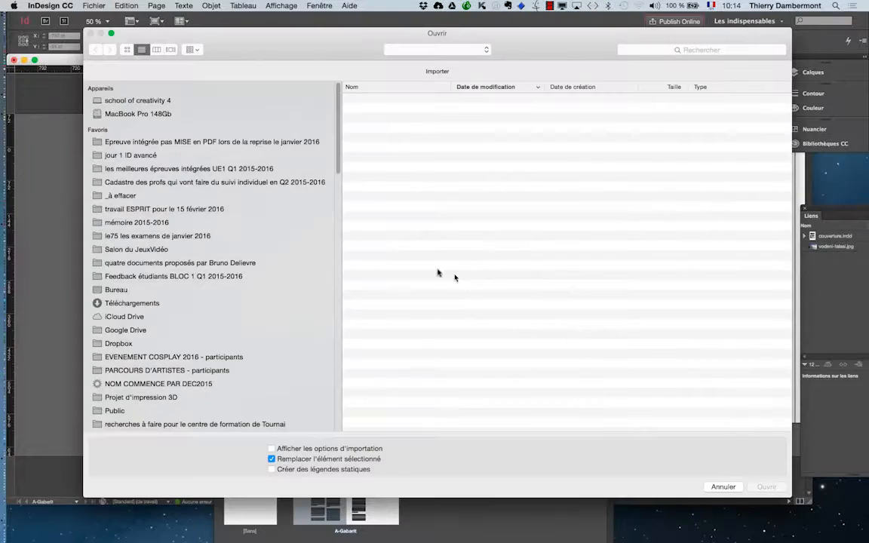
click(392, 268)
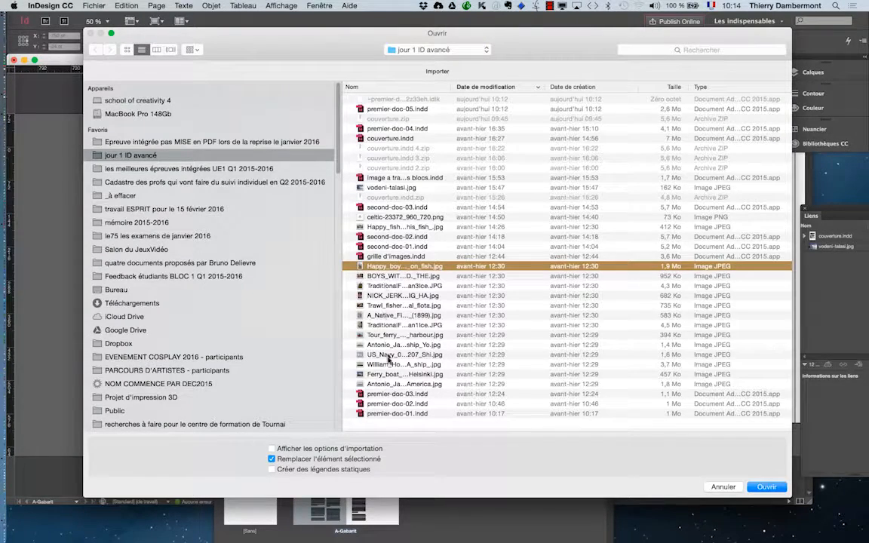
shift+click(390, 365)
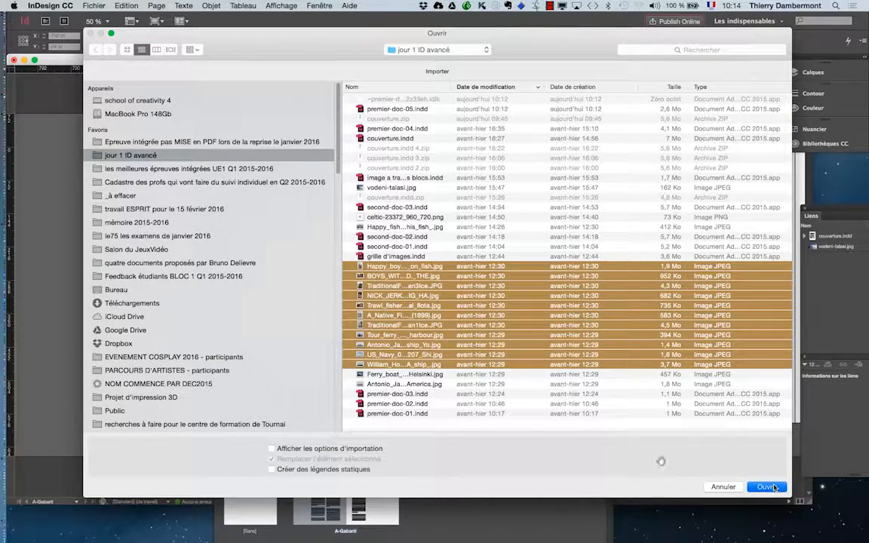
click(767, 488)
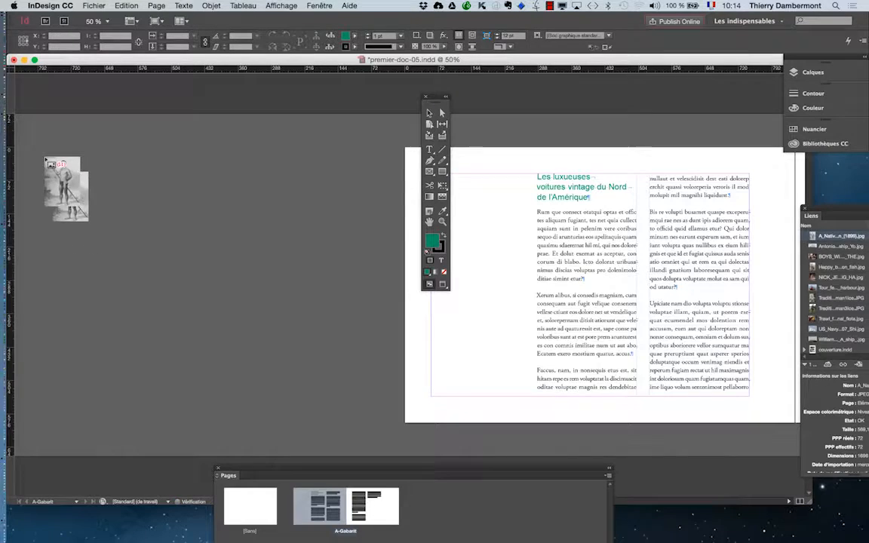
mouse_move(46, 153)
mouse_down()
mouse_move(77, 168)
mouse_move(248, 298)
mouse_move(252, 317)
mouse_move(306, 372)
mouse_move(317, 409)
mouse_move(342, 421)
mouse_move(352, 413)
mouse_up()
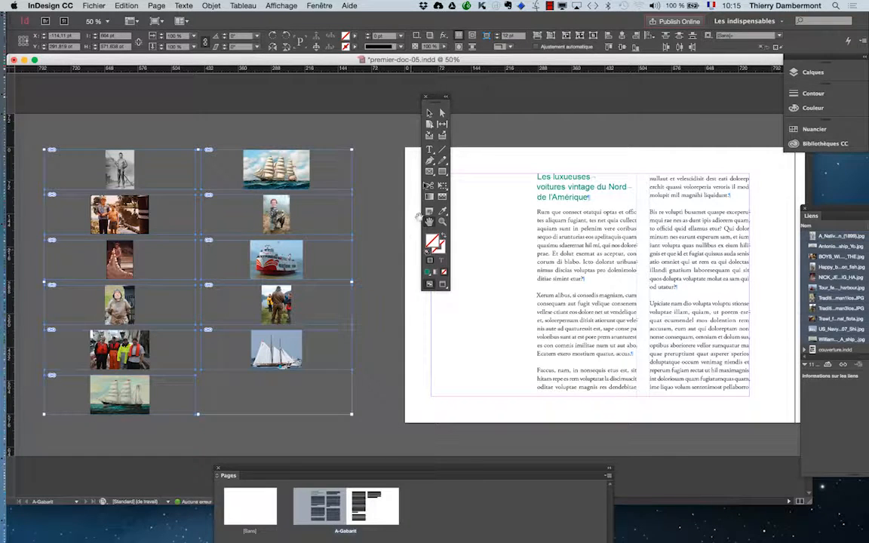
- Delete the whole image grid from the pasteboard
click(429, 115)
key(Delete)
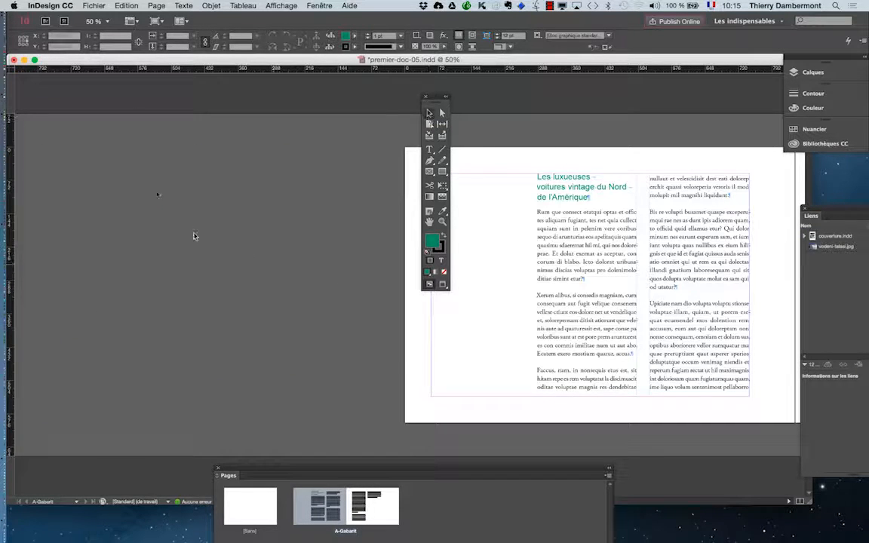
- In the Interface preferences, turn off matching the pasteboard to the theme colour
click(59, 6)
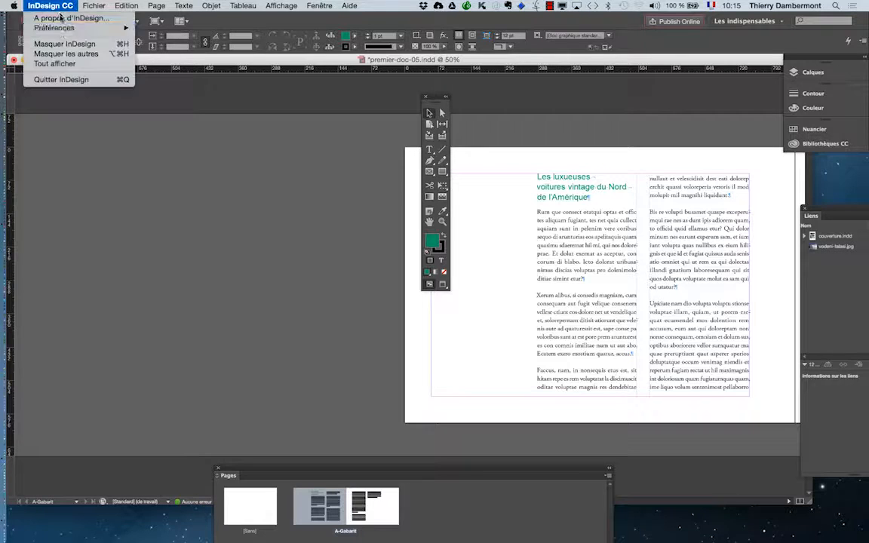
mouse_move(60, 29)
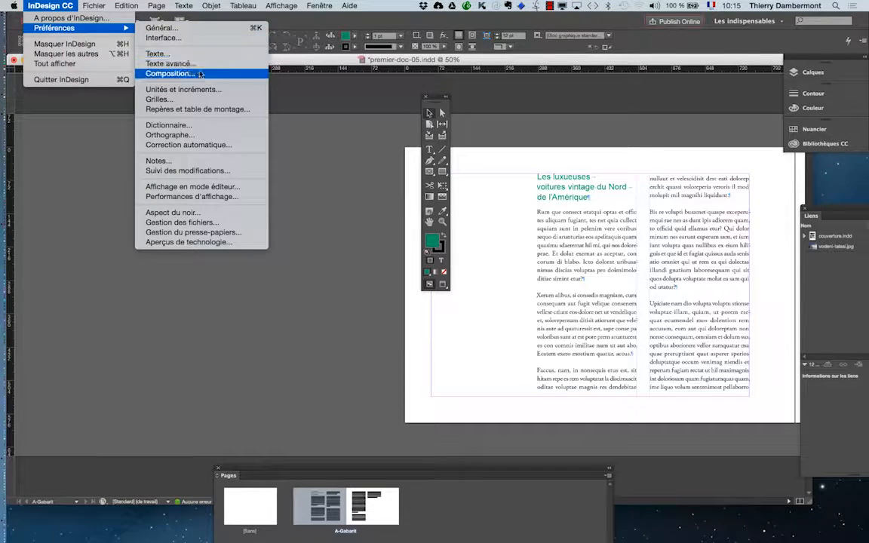
click(194, 39)
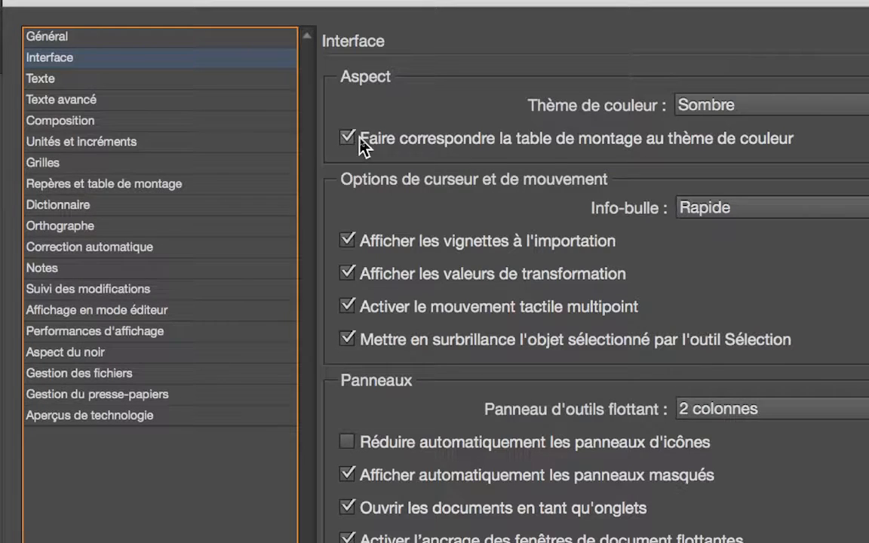
click(416, 145)
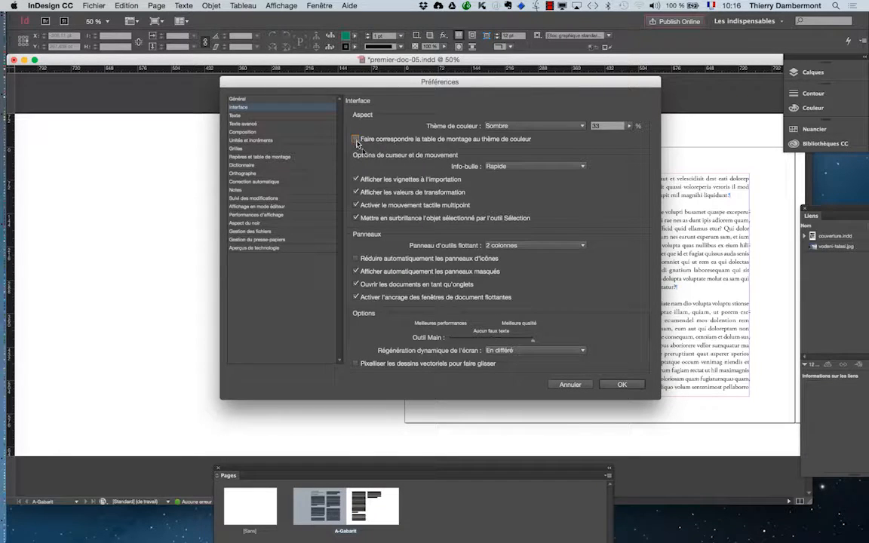
click(622, 384)
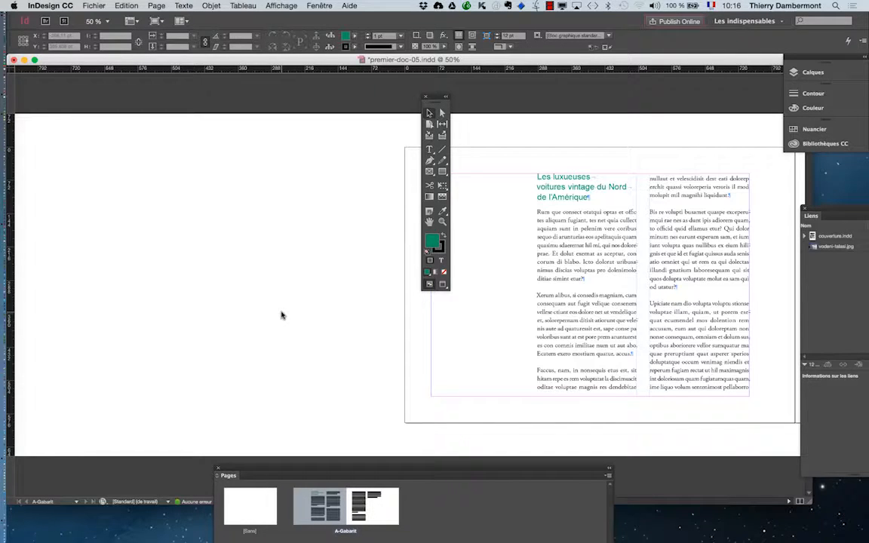
- Load ten consecutive JPEG images for placing, from Happy_boy_with_glasses_on_fish.jpg through the US_Navy image
click(94, 5)
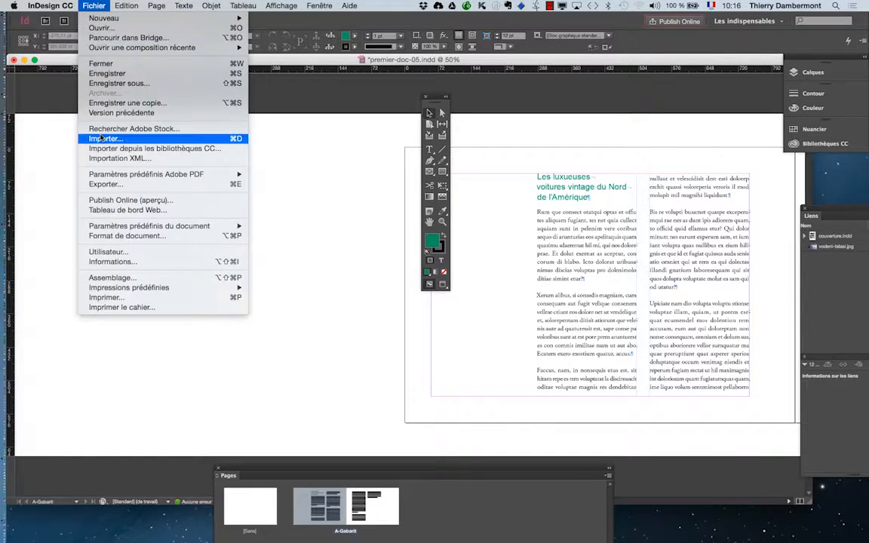
click(121, 125)
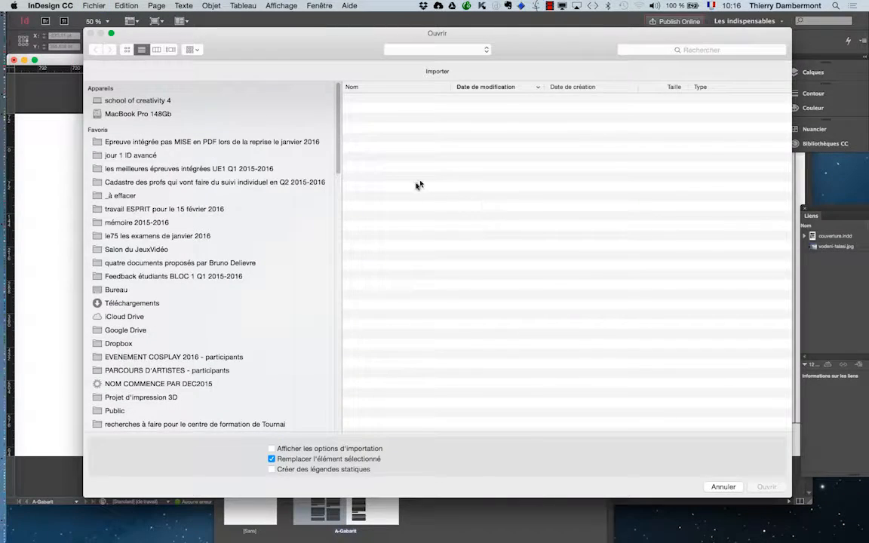
click(406, 266)
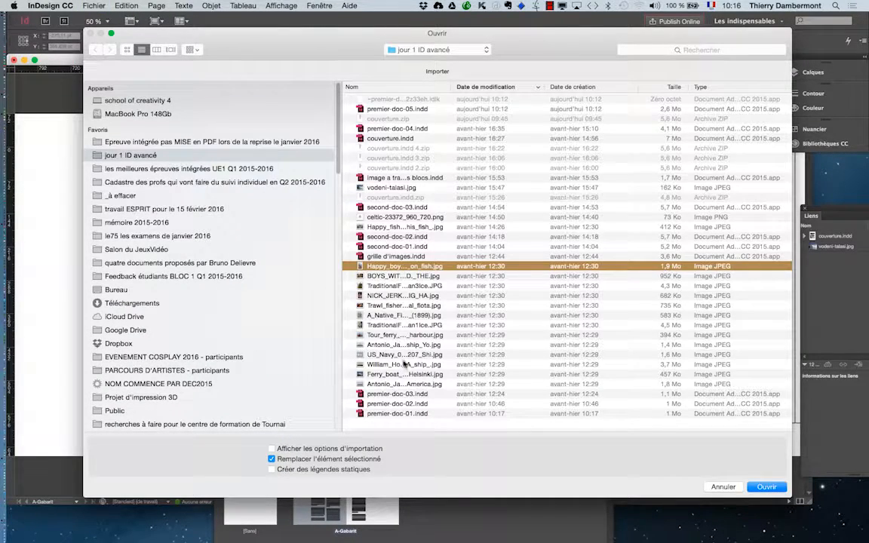
shift+click(405, 356)
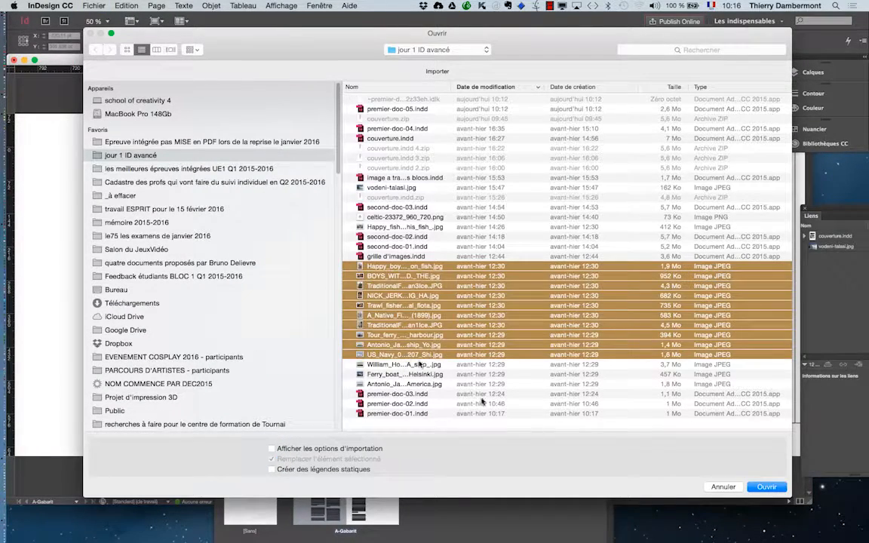
click(751, 488)
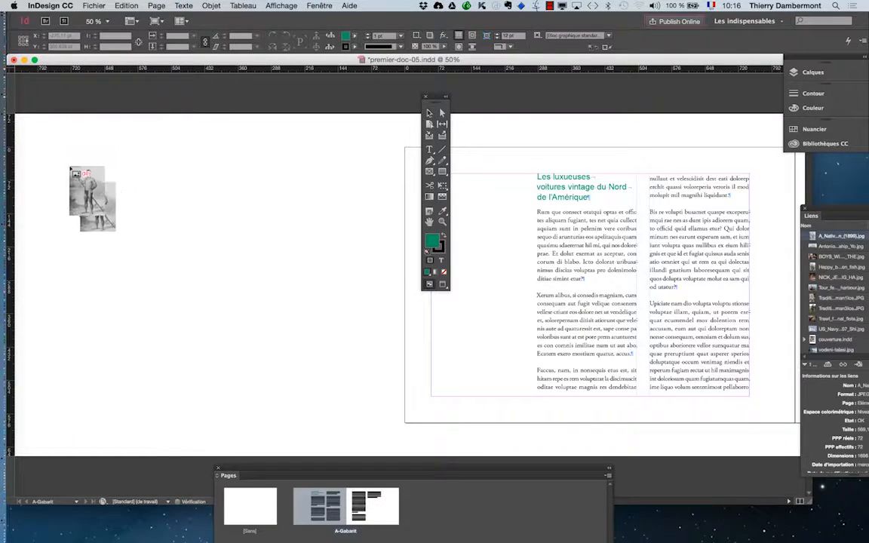
- Place the loaded images on the pasteboard as a three-by-three grid about 706 × 470 pt, and discard the leftover image
drag(310, 346, 340, 355)
key(Up)
key(Up)
key(Right)
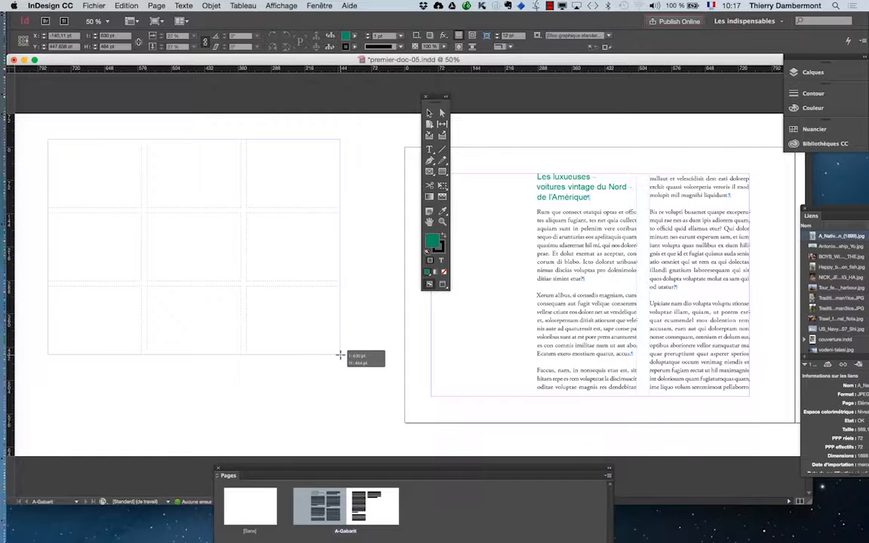
drag(340, 355, 375, 357)
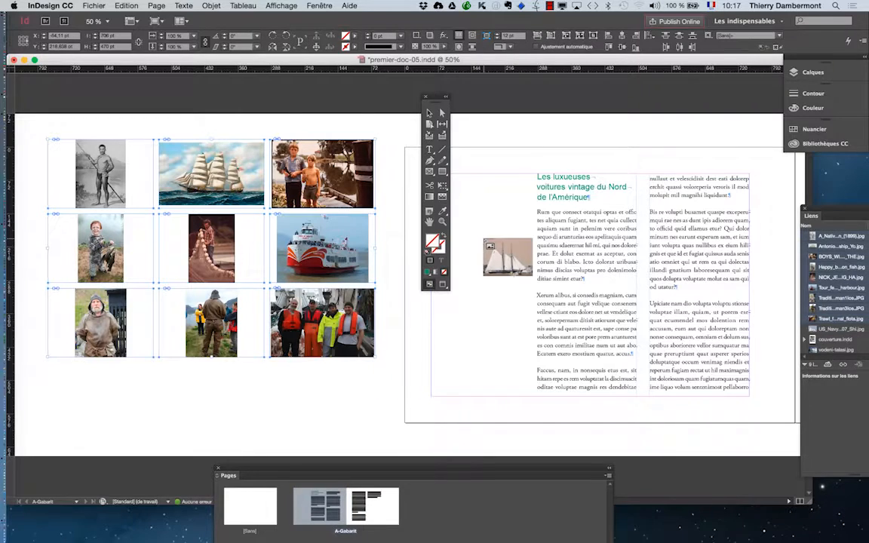
key(Escape)
click(430, 113)
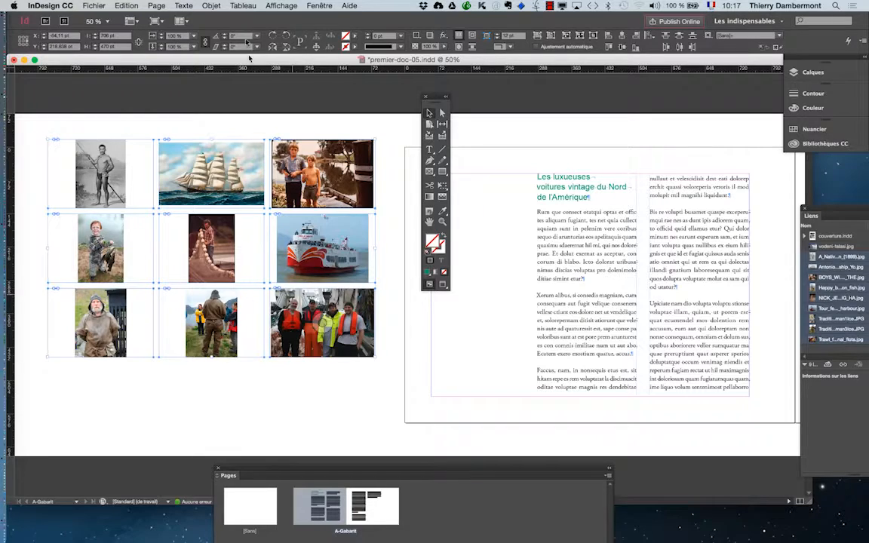
- Make the nine images fill their frames proportionally, and scale the whole grid down to about 495 × 330 pt
click(211, 6)
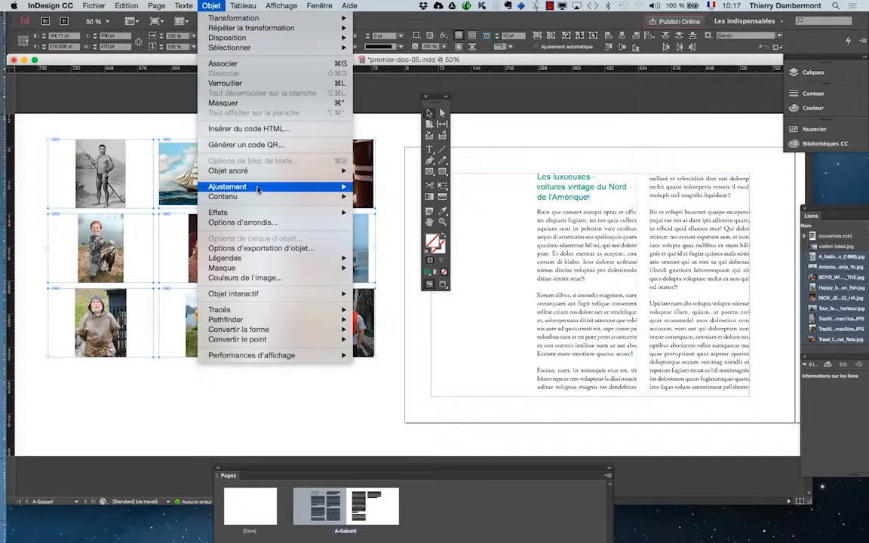
mouse_move(332, 187)
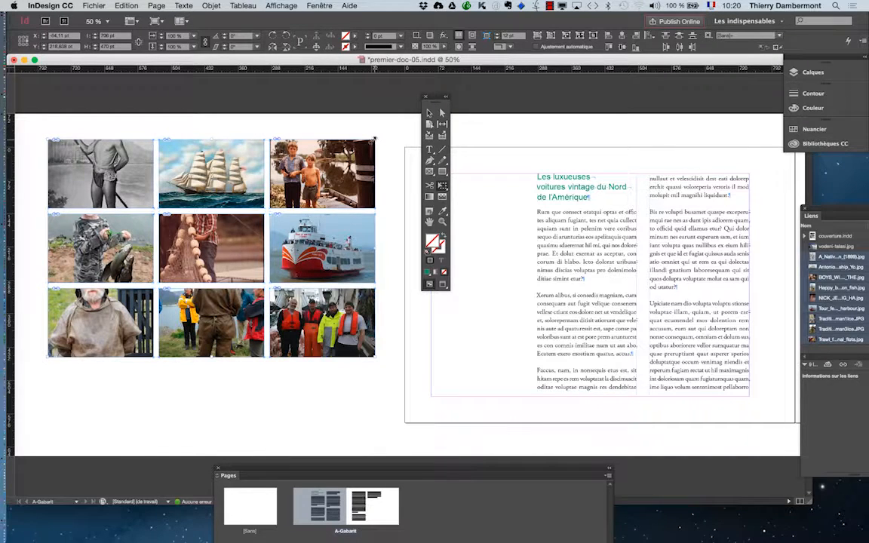
drag(377, 139, 287, 198)
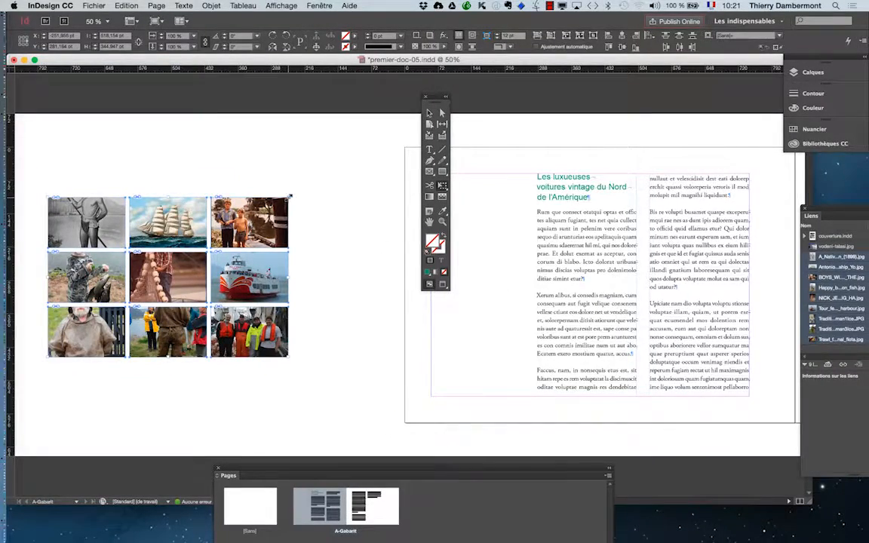
mouse_move(290, 197)
mouse_down()
mouse_move(322, 166)
mouse_move(351, 154)
mouse_move(278, 205)
mouse_up()
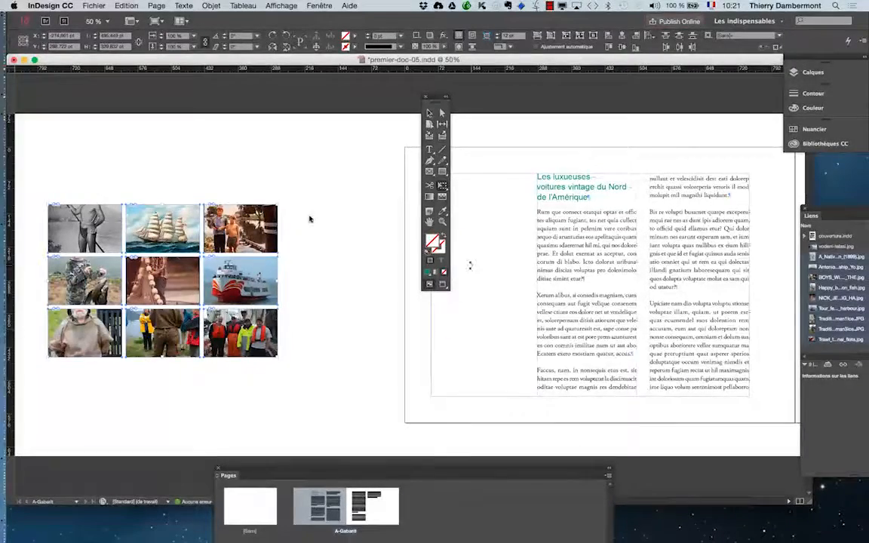
- Open Save As for the document and start editing the end of the file name premier-doc-05
click(94, 6)
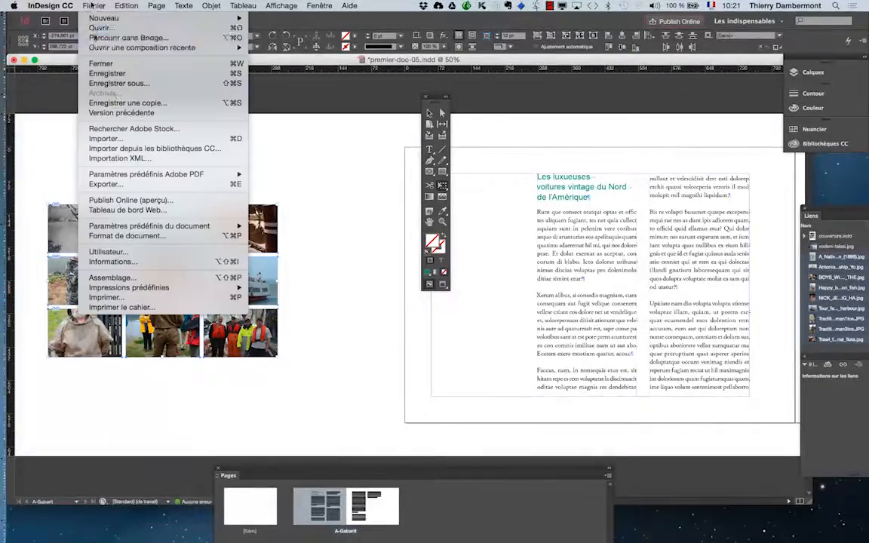
click(117, 83)
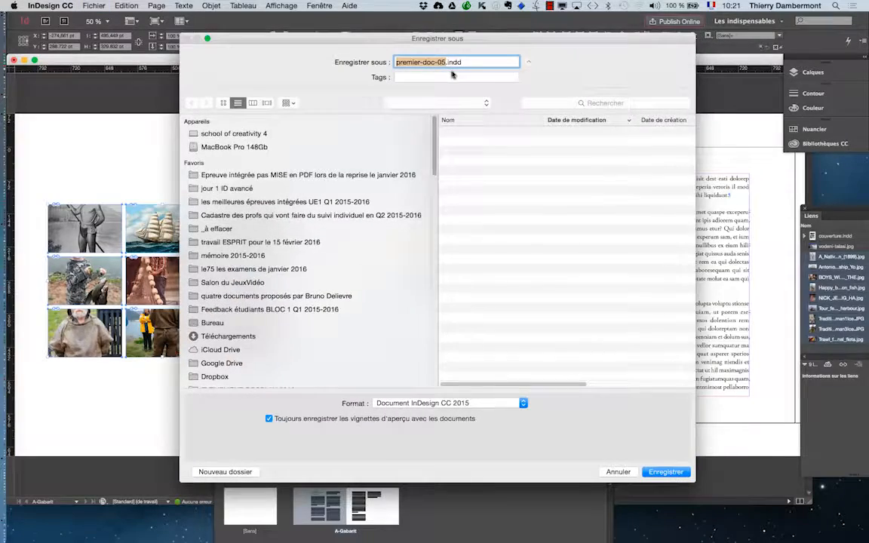
click(448, 64)
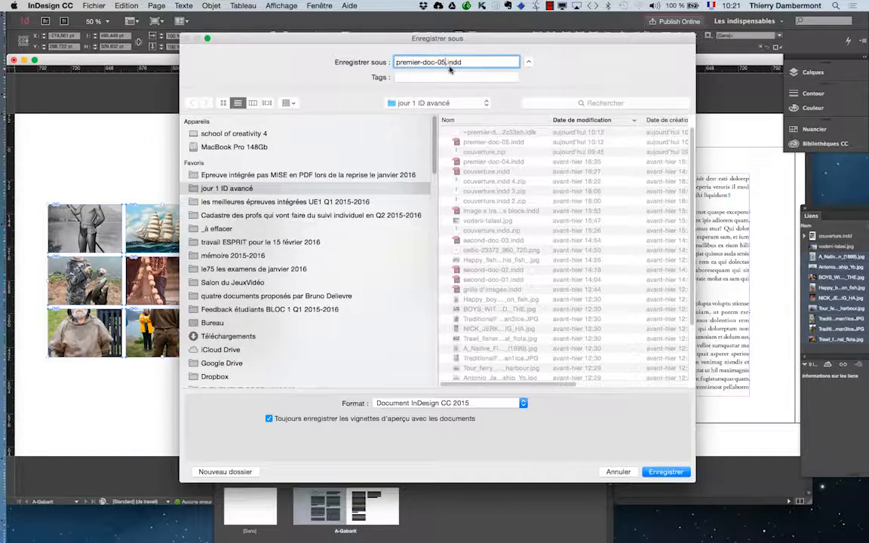